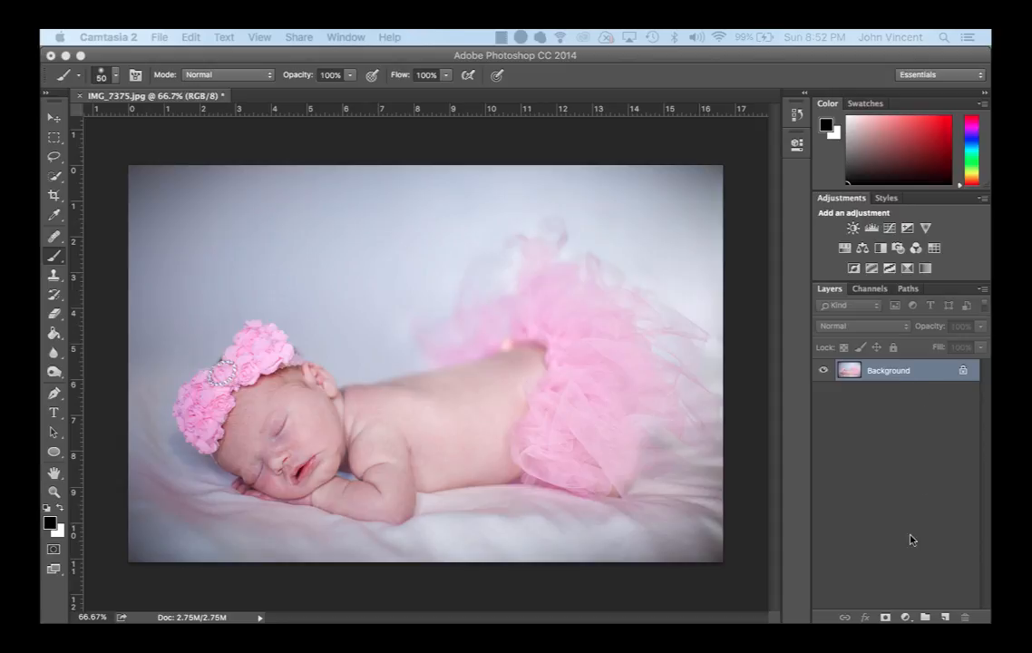
# Add a Black & White adjustment layer above the Background with its default settings and collapse its properties
pyautogui.click(905, 618)
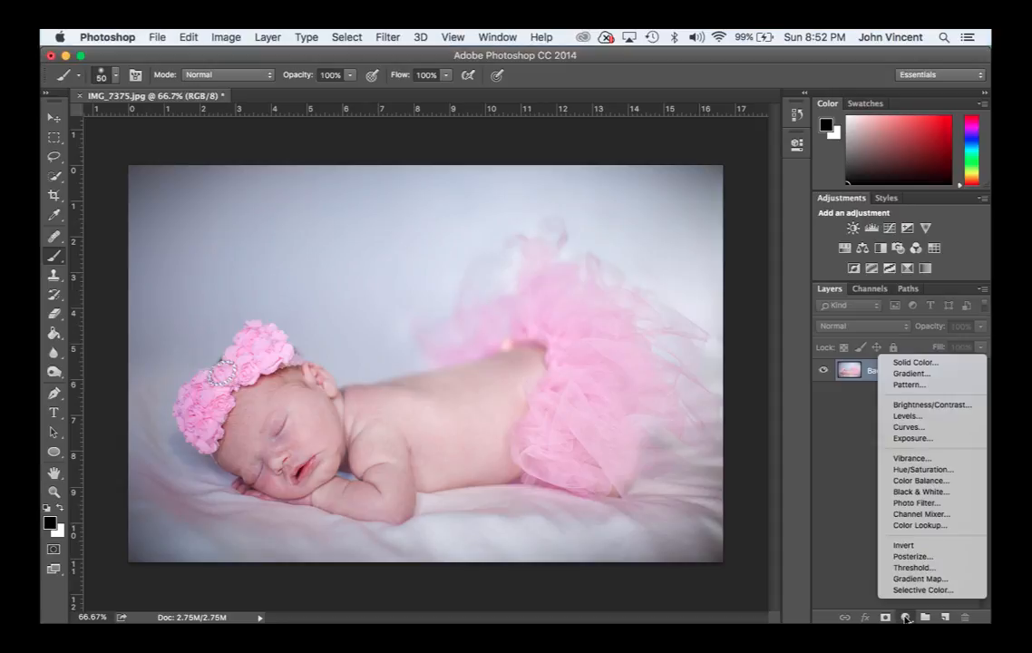
pyautogui.click(939, 497)
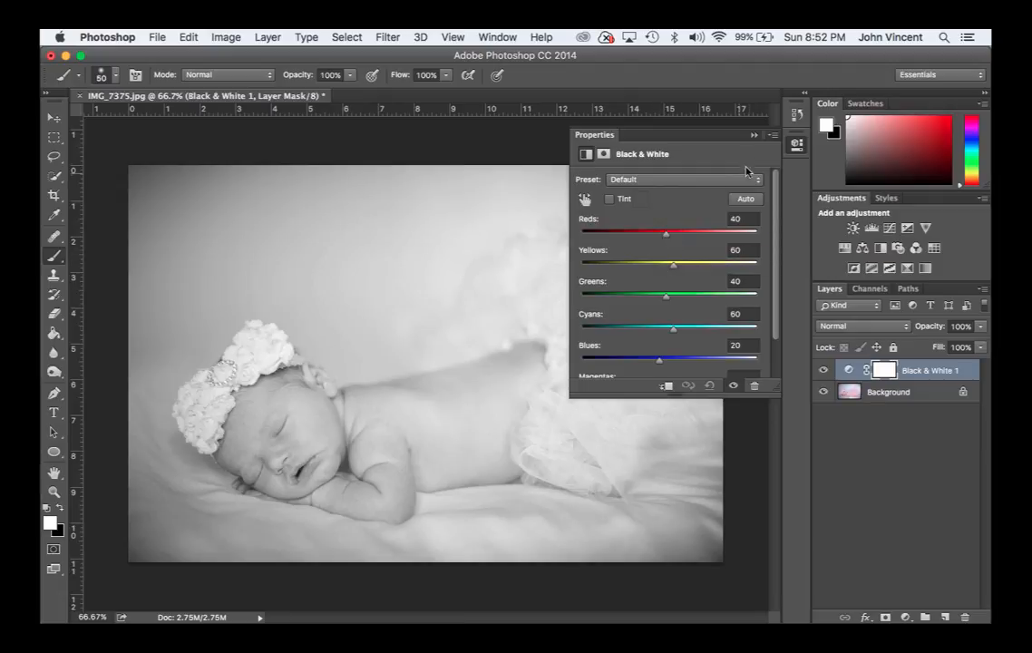
pyautogui.click(754, 136)
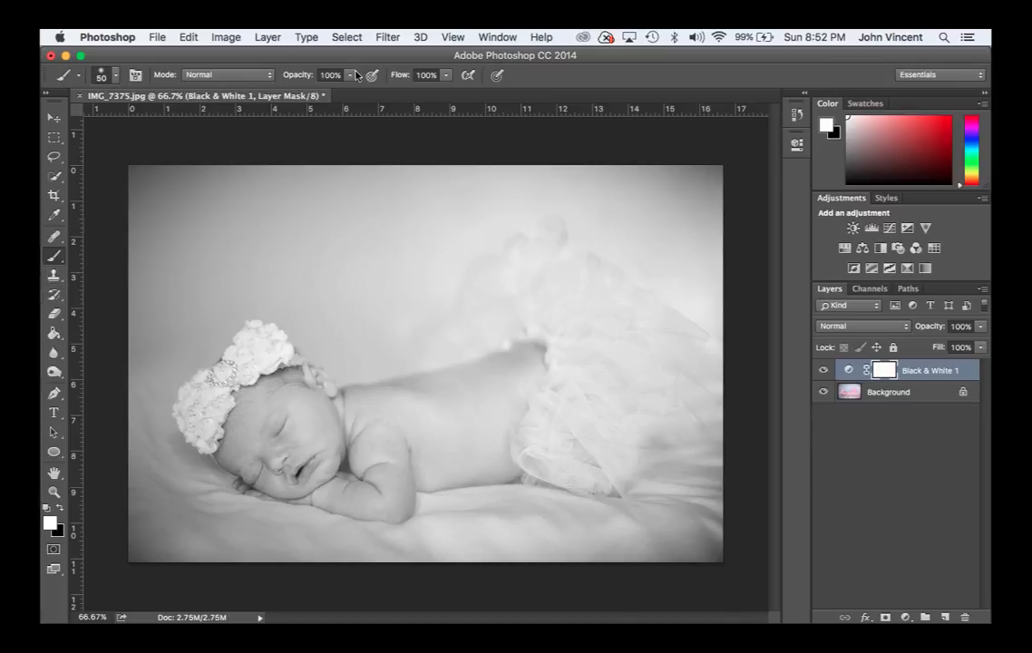
# Set the brush to Soft Round Pressure Size at 78 px with 0% hardness
pyautogui.click(115, 77)
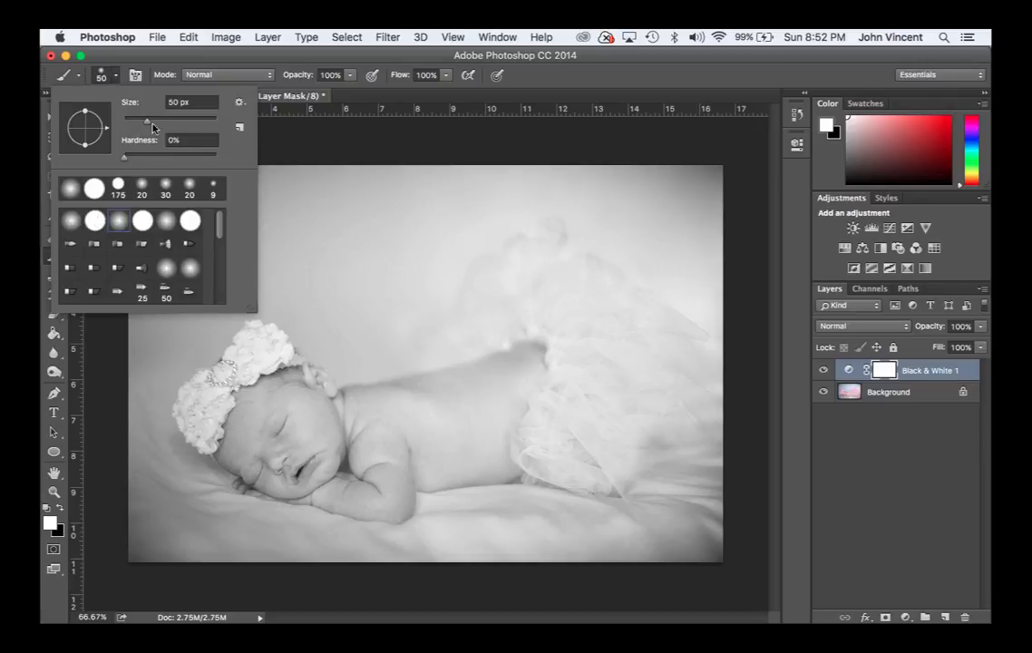
pyautogui.moveTo(148, 122); pyautogui.dragTo(161, 122)
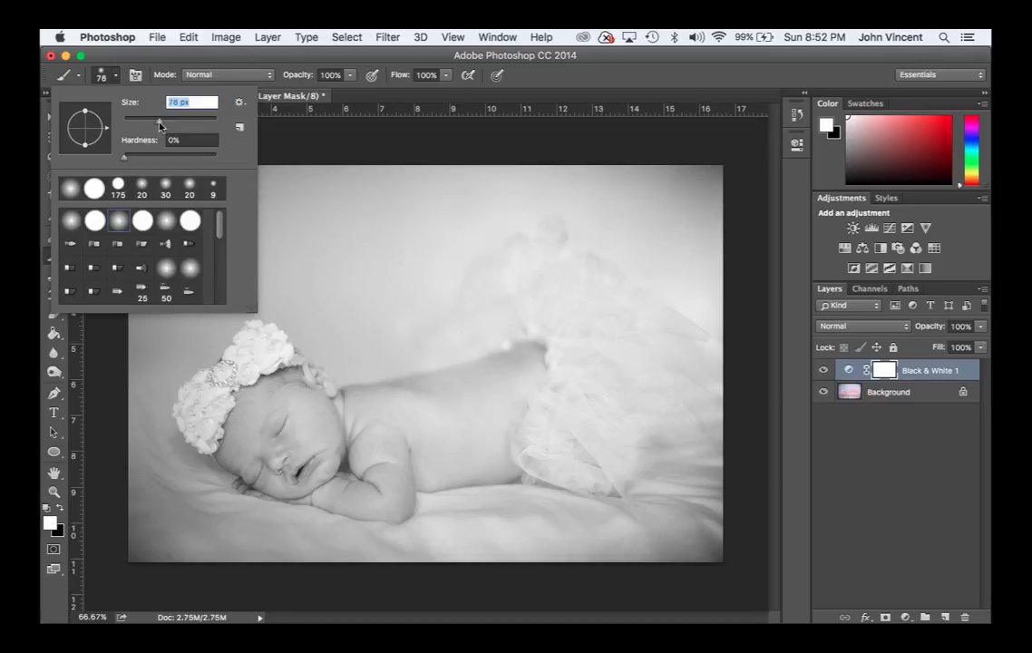
pyautogui.click(96, 222)
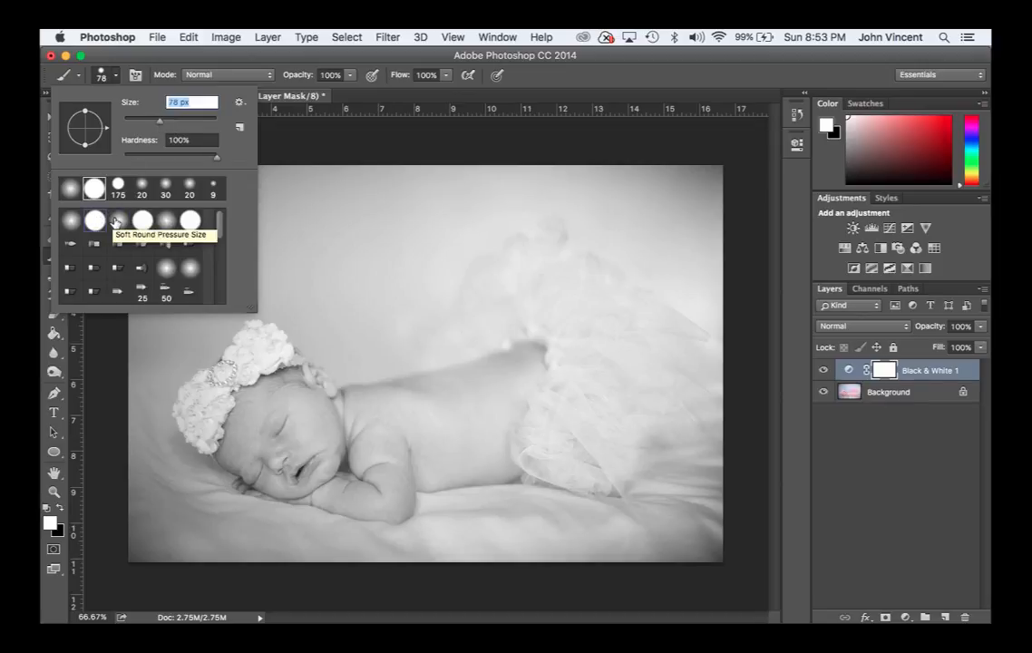
pyautogui.click(115, 222)
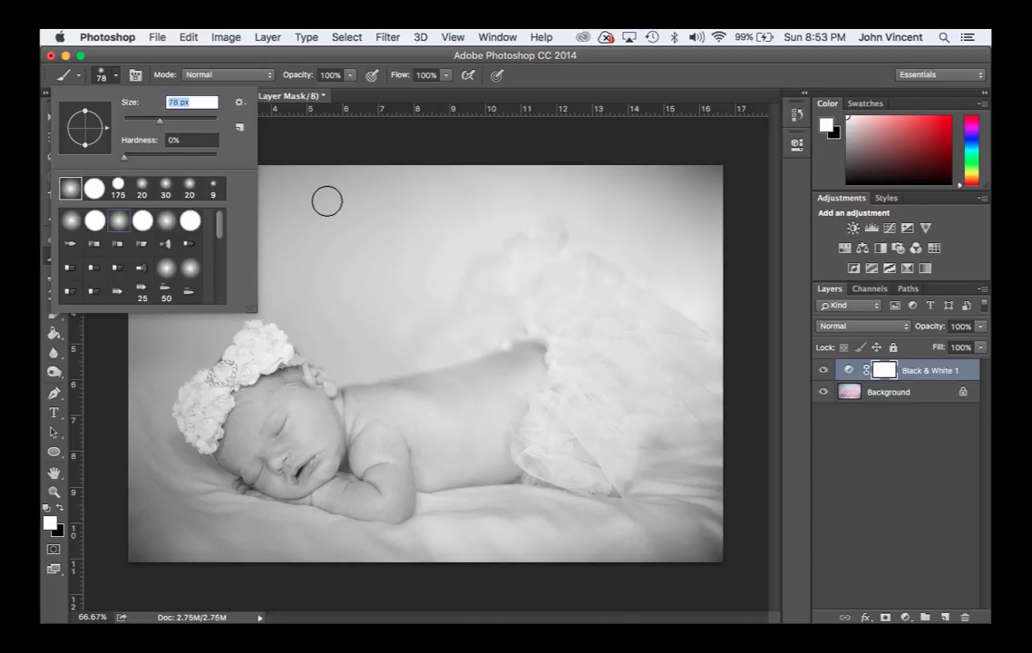
pyautogui.click(266, 361)
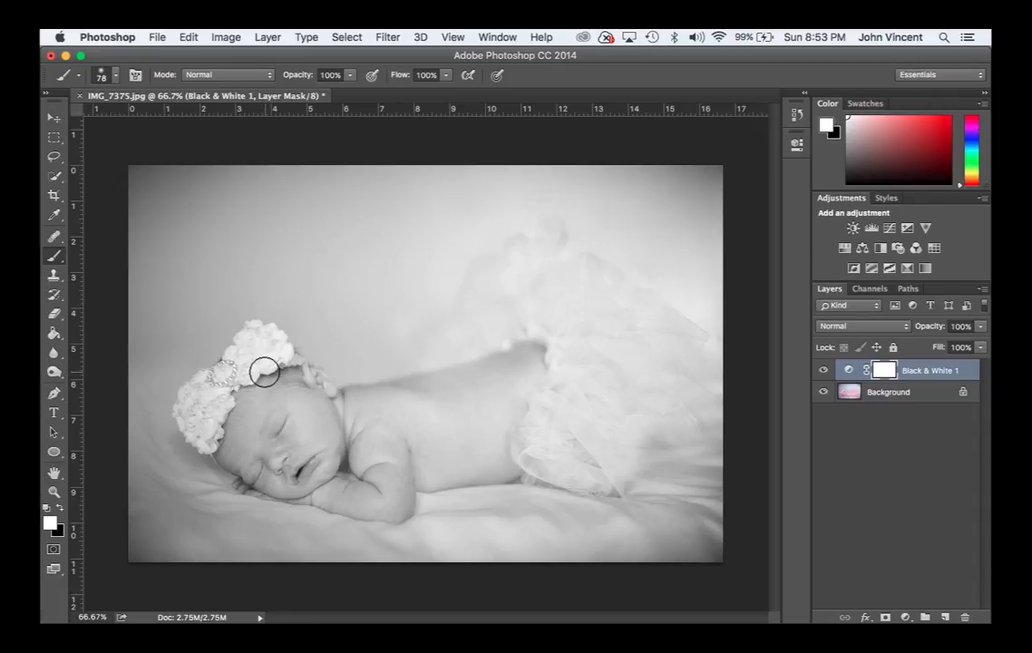
# Make black the foreground colour and resize the brush to 50 px
pyautogui.click(60, 509)
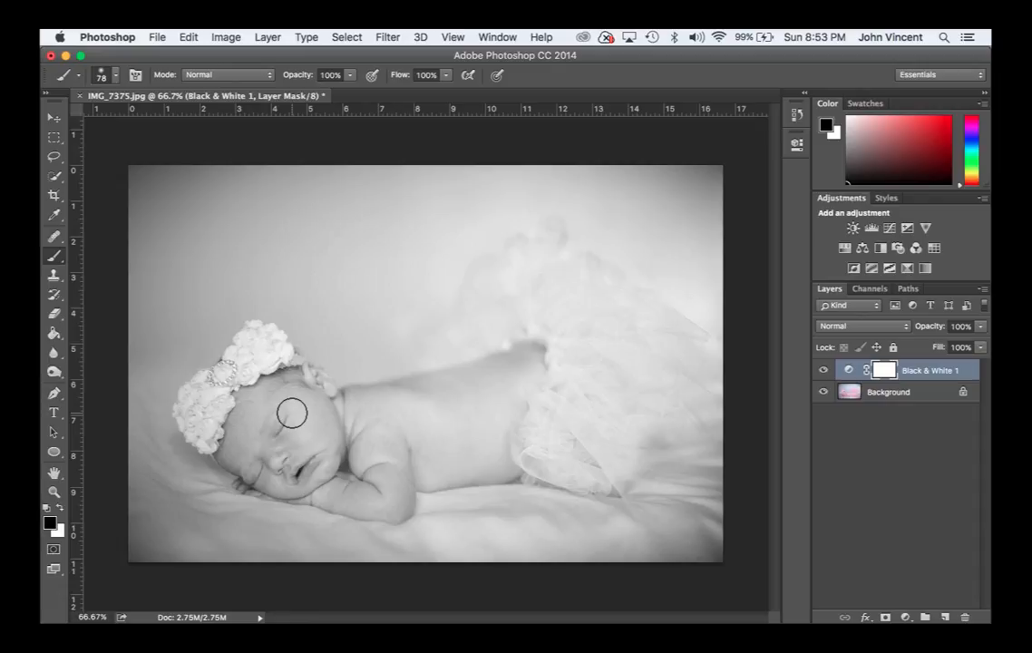
pyautogui.press(']')
pyautogui.press(']')
pyautogui.press(']')
pyautogui.press(']')
pyautogui.press(']')
pyautogui.press(']')
pyautogui.press(']')
pyautogui.press('[')
pyautogui.press('[')
pyautogui.press('[')
pyautogui.press('[')
pyautogui.press('[')
pyautogui.press('[')
pyautogui.press('[')
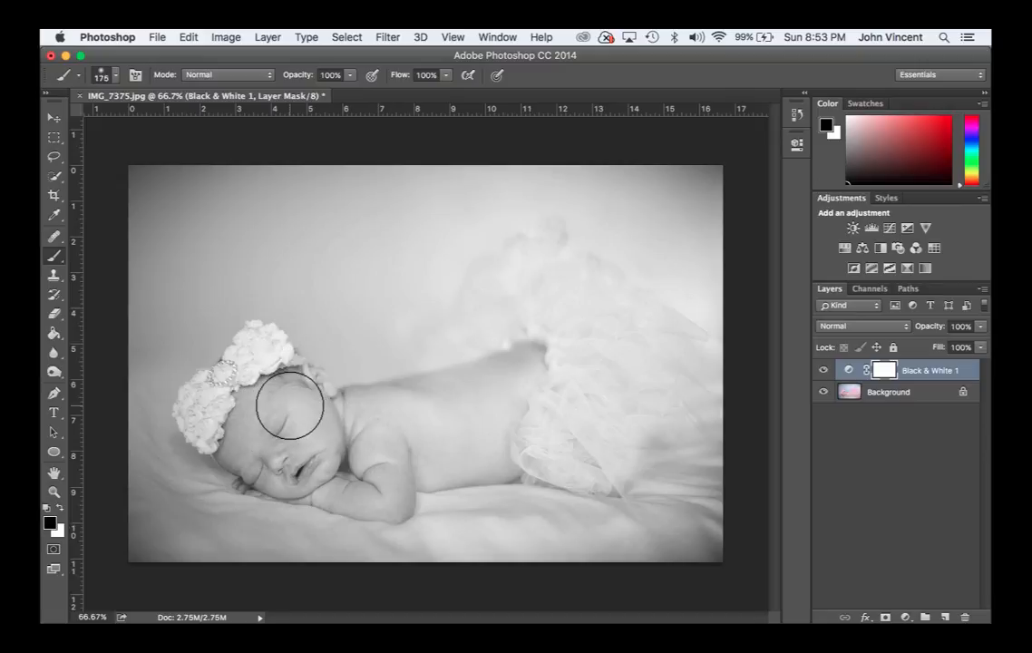
pyautogui.press('[')
pyautogui.press('[')
pyautogui.press('[')
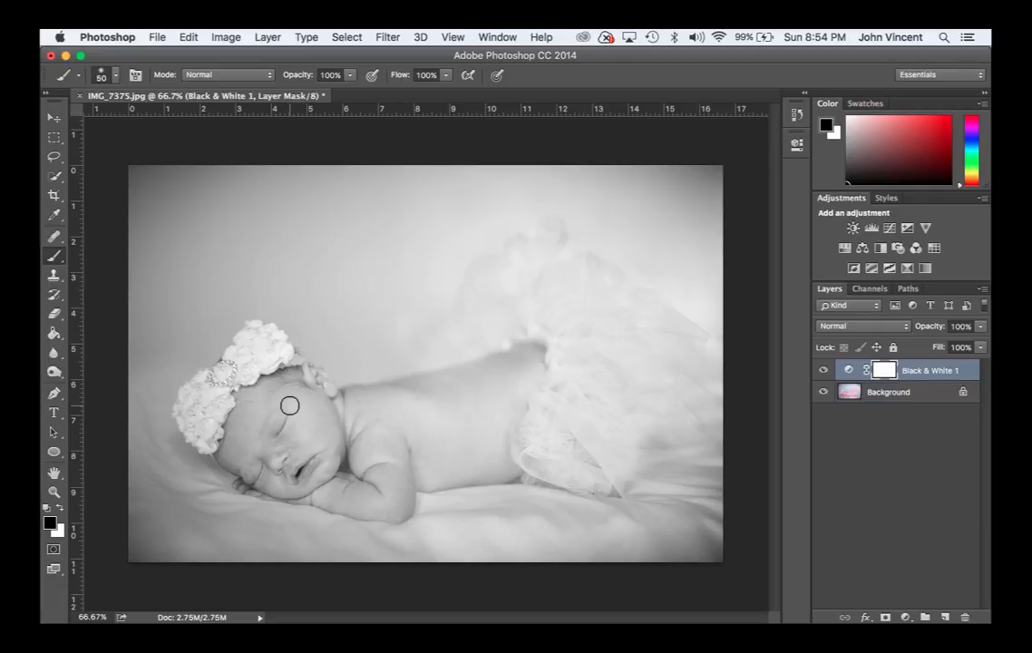
# Paint black on the Black & White layer mask over the central roses of the headband's upper flower cluster
pyautogui.rightClick(337, 335)
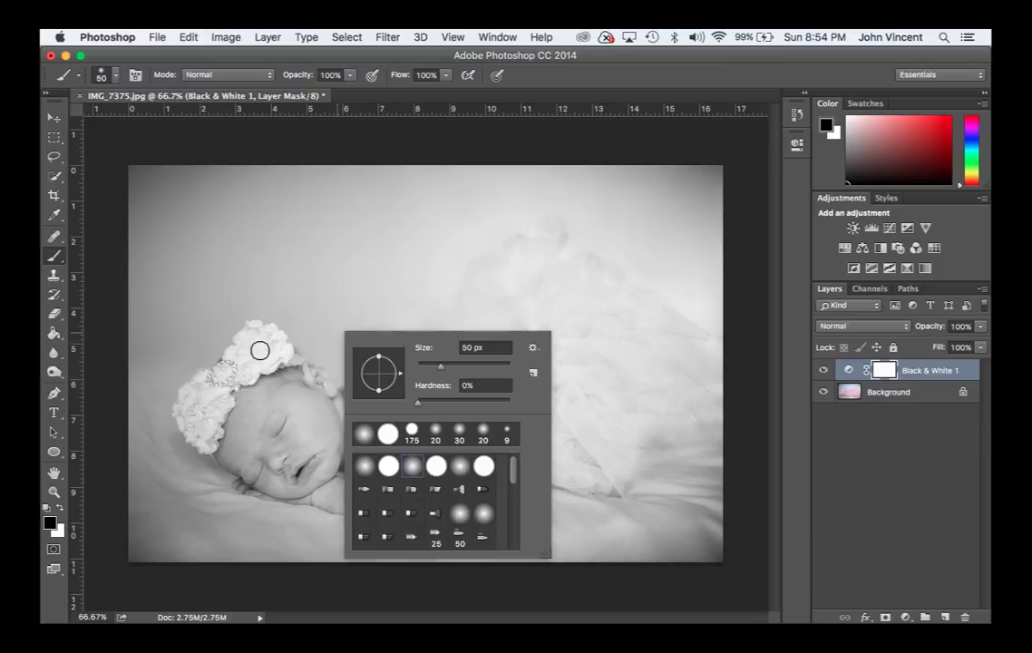
pyautogui.moveTo(258, 349)
pyautogui.mouseDown()
pyautogui.moveTo(261, 362)
pyautogui.moveTo(245, 372)
pyautogui.moveTo(264, 356)
pyautogui.mouseUp()
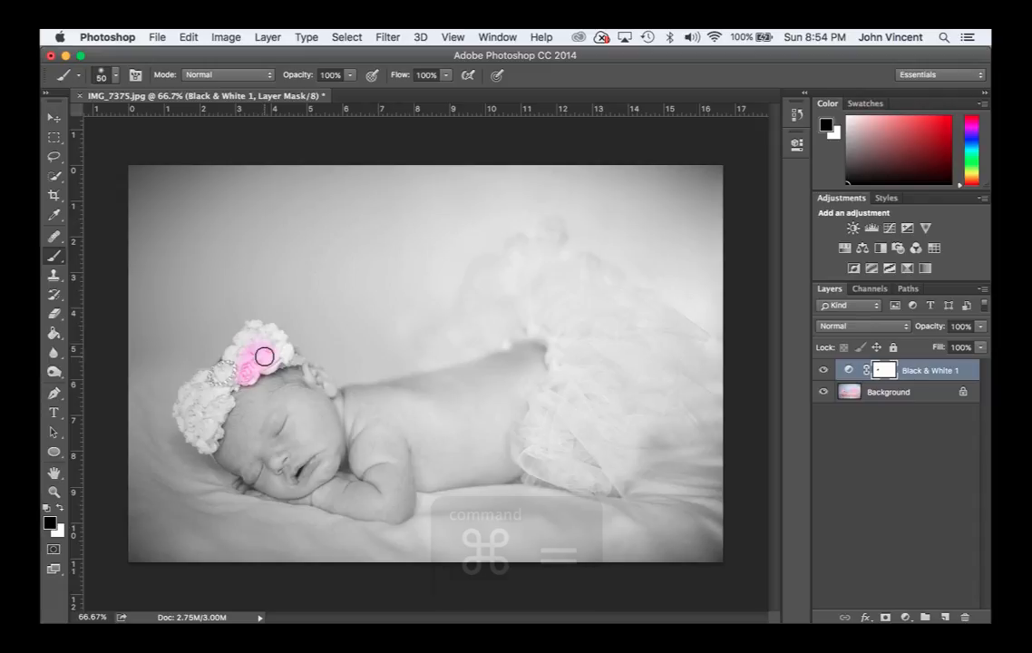
pyautogui.press('super+equal')
pyautogui.press('super+equal')
pyautogui.press('super+equal')
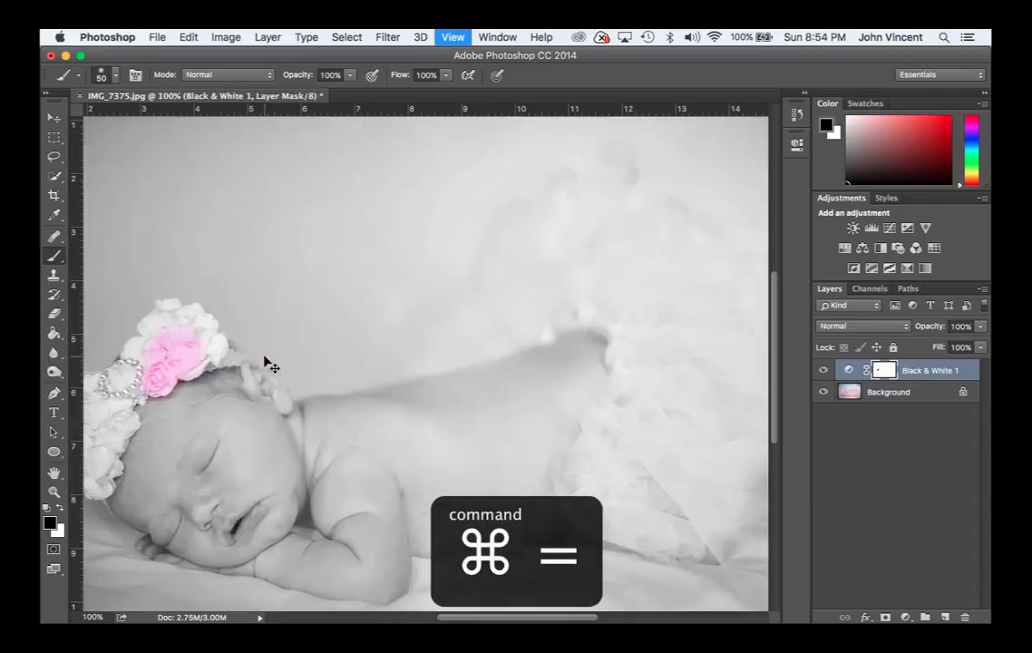
pyautogui.press('super+minus')
pyautogui.press('super+minus')
pyautogui.press('super+minus')
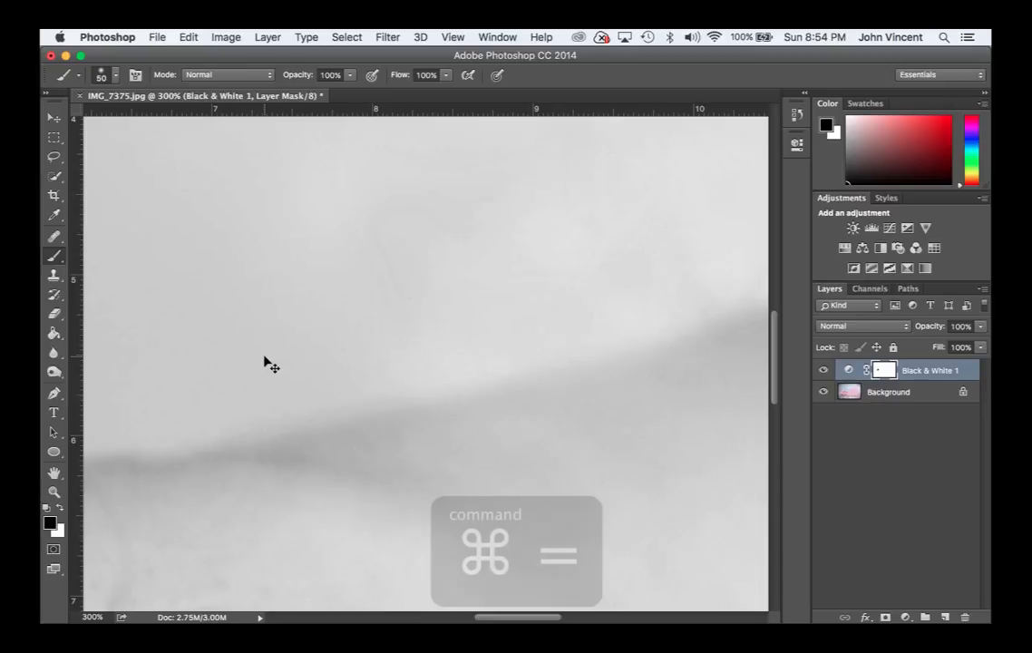
pyautogui.press('super+minus')
pyautogui.press('super+minus')
pyautogui.press('super+minus')
# Paint the mask over the rest of the headband's upper flower cluster at 300% zoom, using 40 px and 25 px brushes
pyautogui.press('super+equal')
pyautogui.press('super+equal')
pyautogui.press('super+equal')
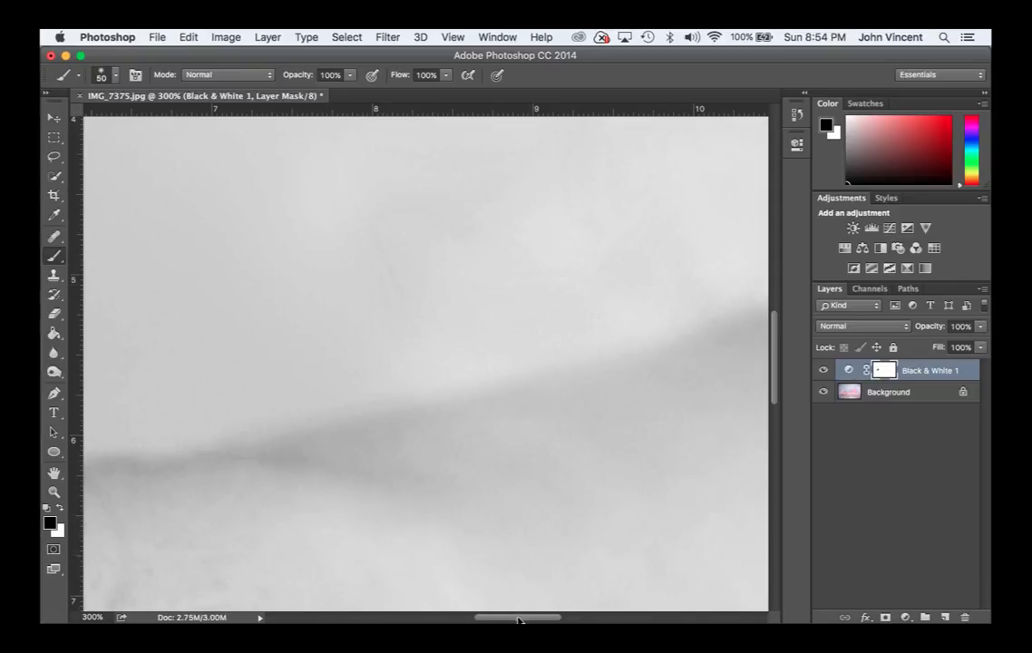
pyautogui.moveTo(517, 619); pyautogui.dragTo(425, 621)
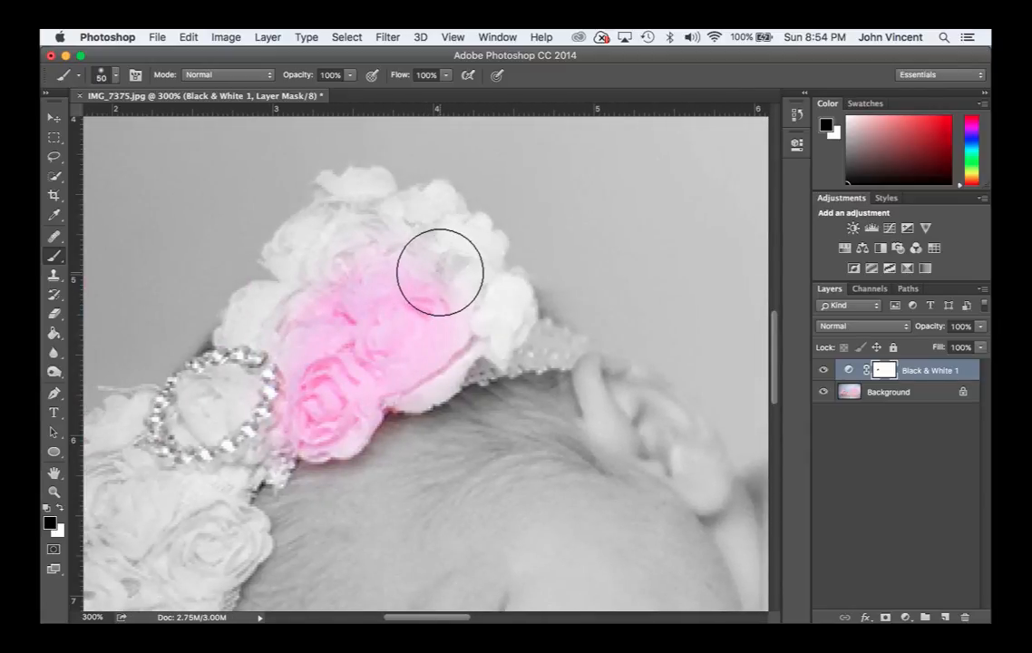
pyautogui.press('space')
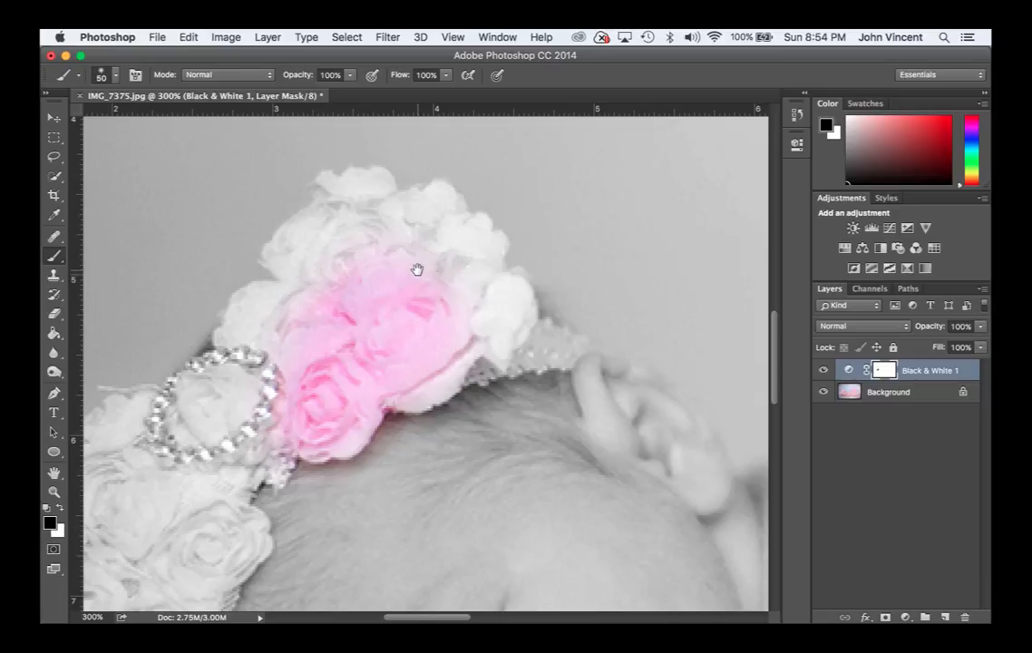
pyautogui.moveTo(450, 228); pyautogui.dragTo(446, 281)
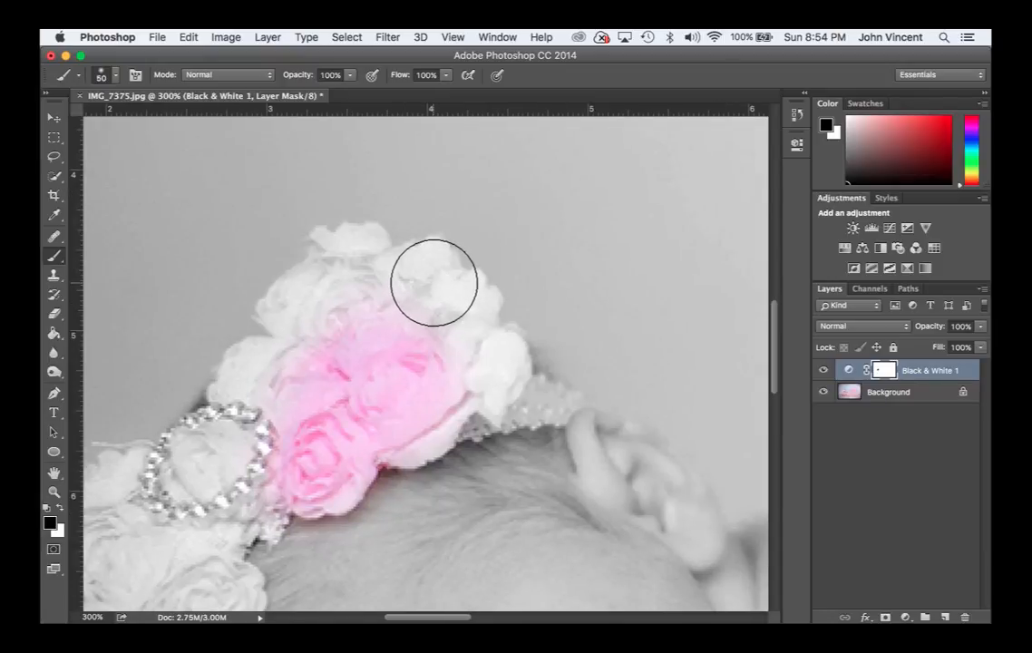
pyautogui.press('[')
pyautogui.press('[')
pyautogui.press('[')
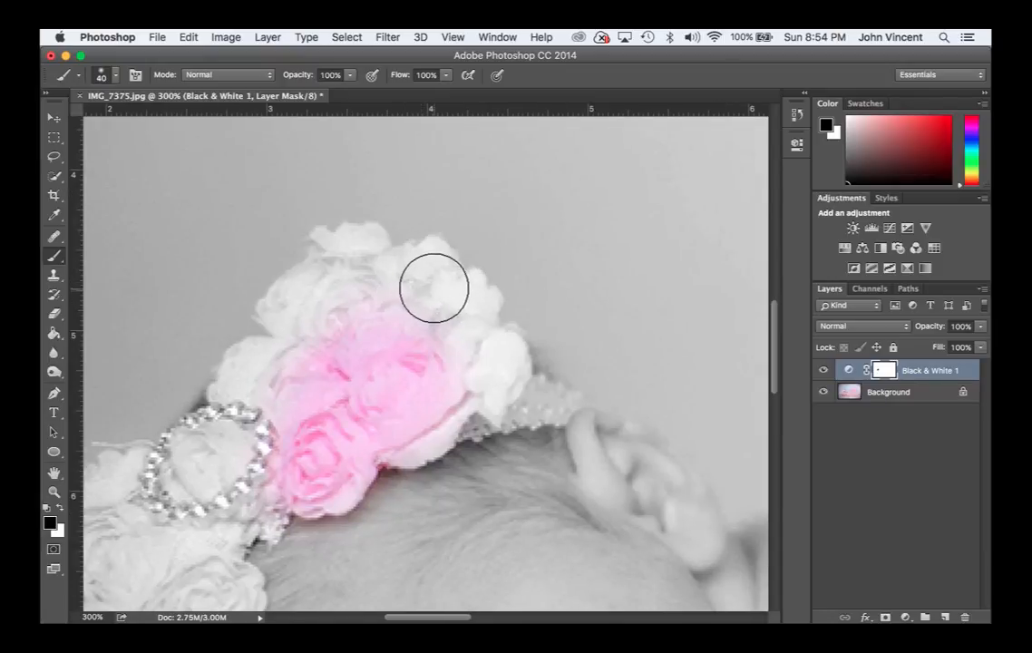
pyautogui.moveTo(429, 269)
pyautogui.mouseDown()
pyautogui.moveTo(444, 301)
pyautogui.moveTo(469, 313)
pyautogui.moveTo(464, 299)
pyautogui.moveTo(459, 350)
pyautogui.moveTo(484, 369)
pyautogui.moveTo(408, 331)
pyautogui.moveTo(508, 371)
pyautogui.moveTo(513, 361)
pyautogui.moveTo(487, 398)
pyautogui.moveTo(562, 406)
pyautogui.moveTo(459, 421)
pyautogui.moveTo(410, 446)
pyautogui.moveTo(394, 425)
pyautogui.moveTo(439, 367)
pyautogui.moveTo(484, 369)
pyautogui.moveTo(410, 310)
pyautogui.moveTo(421, 270)
pyautogui.moveTo(384, 268)
pyautogui.moveTo(366, 243)
pyautogui.moveTo(331, 245)
pyautogui.moveTo(335, 259)
pyautogui.moveTo(316, 266)
pyautogui.moveTo(277, 314)
pyautogui.moveTo(272, 352)
pyautogui.moveTo(245, 362)
pyautogui.moveTo(230, 386)
pyautogui.moveTo(255, 388)
pyautogui.moveTo(283, 417)
pyautogui.mouseUp()
pyautogui.press('[')
pyautogui.press('[')
pyautogui.moveTo(299, 360); pyautogui.dragTo(375, 321)
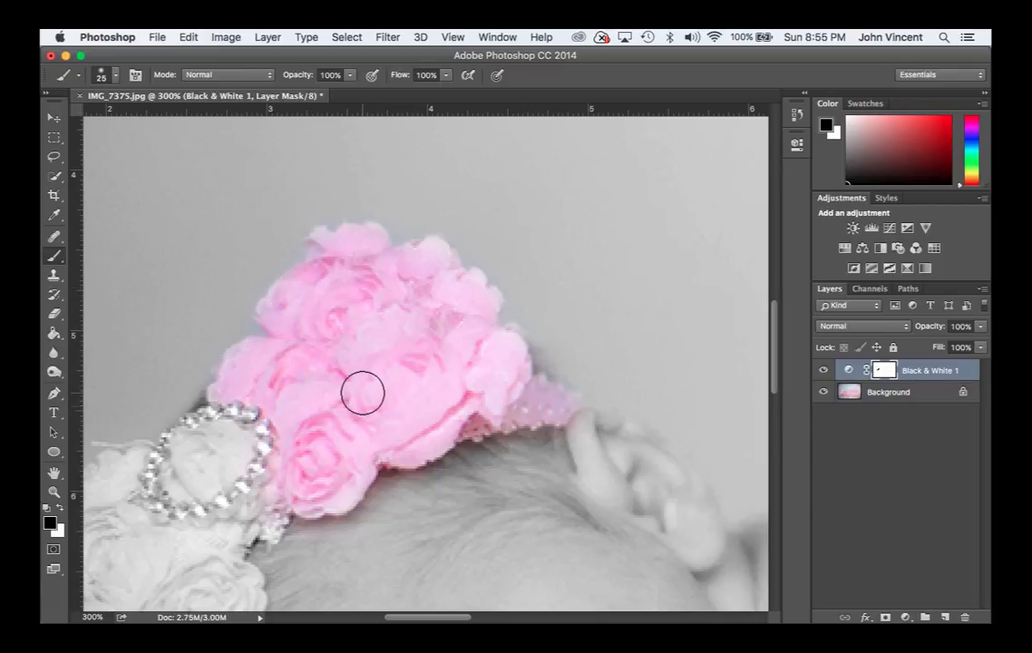
# Paint the mask over the rhinestone ring and the headband's lower roses, enlarging the brush from 25 px to 50 px
pyautogui.moveTo(334, 399); pyautogui.dragTo(553, 233)
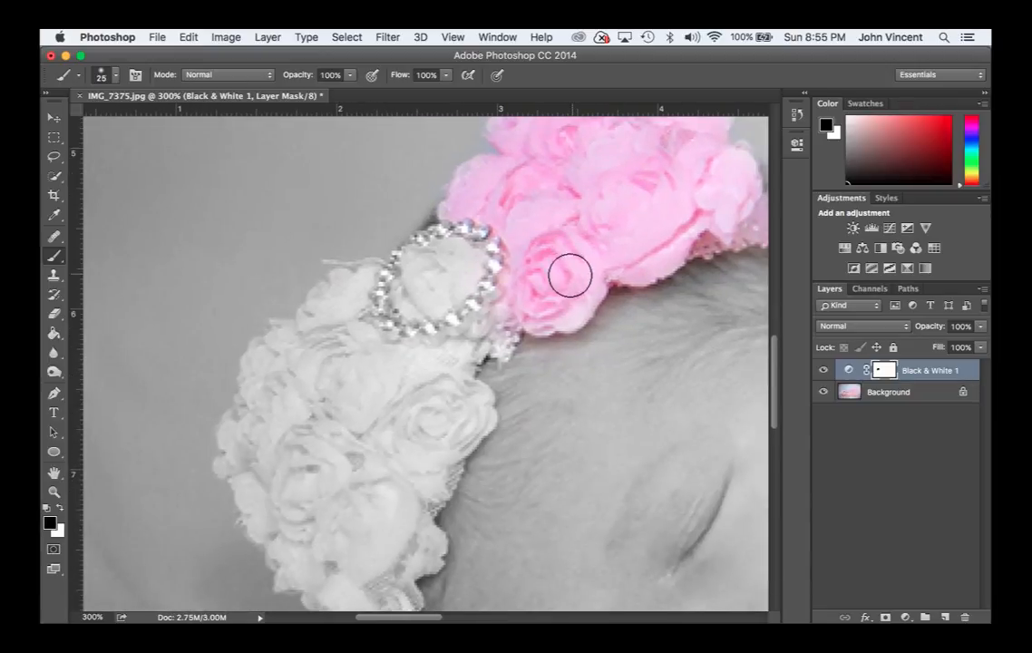
pyautogui.moveTo(438, 347); pyautogui.dragTo(467, 324)
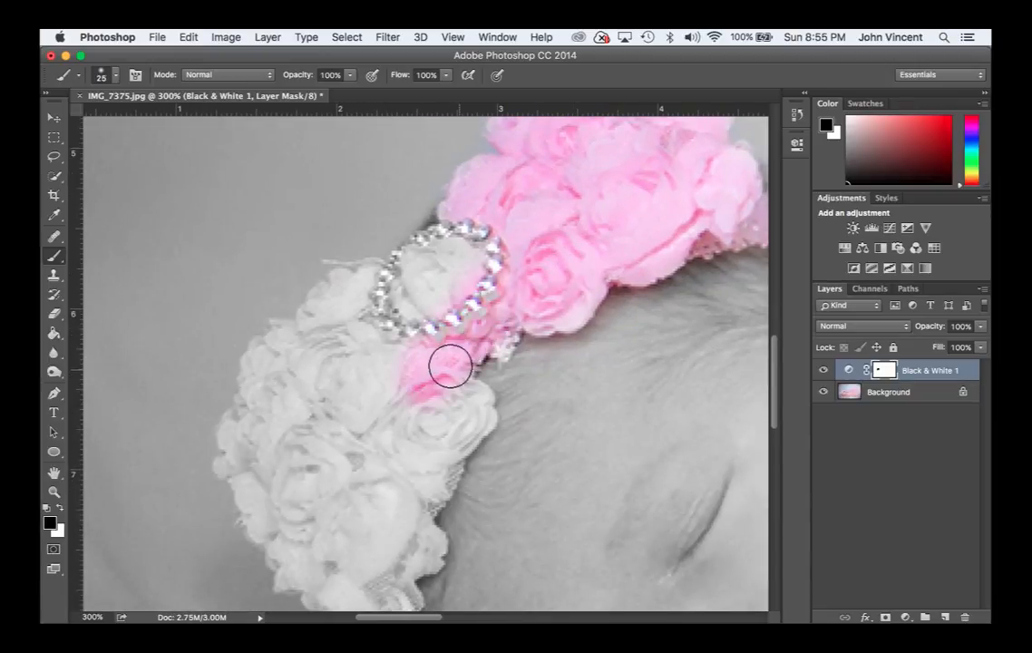
pyautogui.moveTo(464, 427)
pyautogui.mouseDown()
pyautogui.moveTo(432, 447)
pyautogui.moveTo(412, 489)
pyautogui.moveTo(431, 465)
pyautogui.moveTo(412, 402)
pyautogui.moveTo(362, 445)
pyautogui.mouseUp()
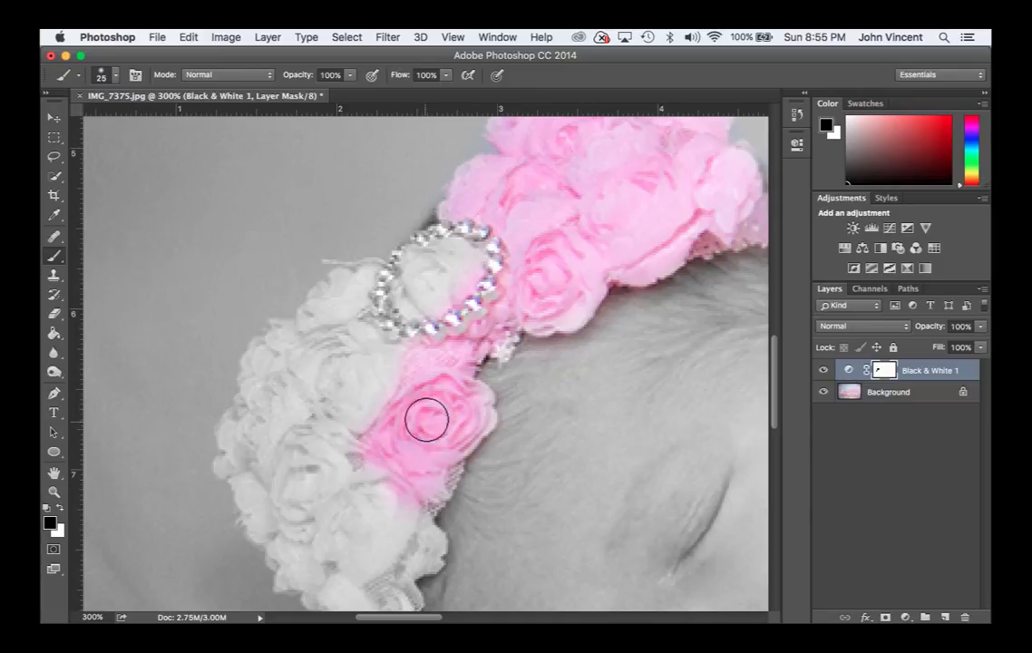
pyautogui.press(']')
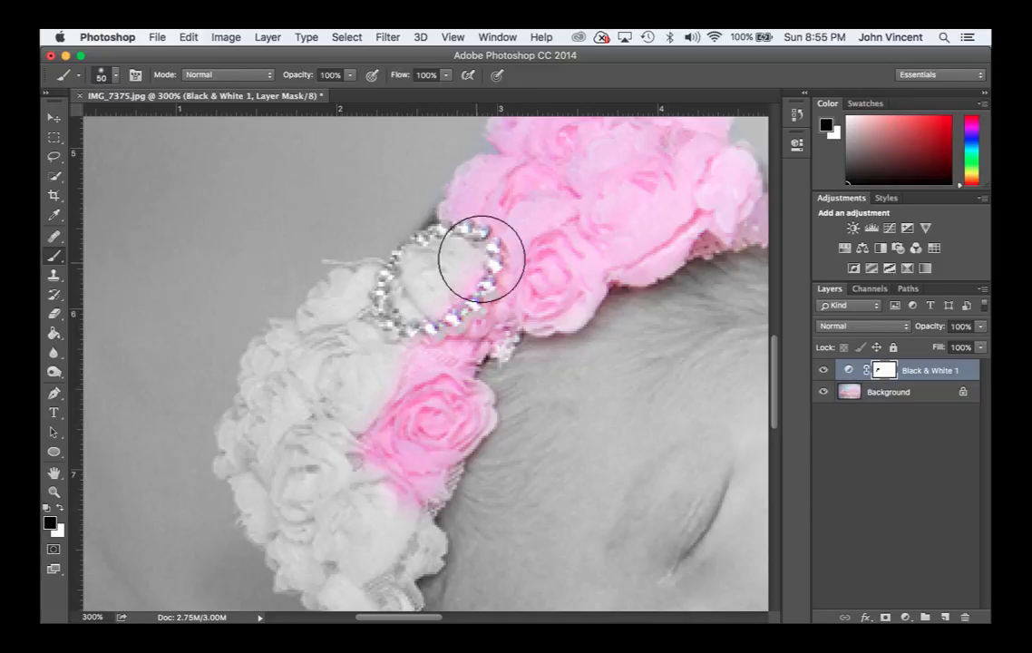
pyautogui.moveTo(482, 258)
pyautogui.mouseDown()
pyautogui.moveTo(428, 284)
pyautogui.moveTo(416, 306)
pyautogui.moveTo(371, 322)
pyautogui.moveTo(343, 309)
pyautogui.moveTo(343, 331)
pyautogui.moveTo(283, 377)
pyautogui.moveTo(262, 461)
pyautogui.moveTo(302, 555)
pyautogui.moveTo(331, 563)
pyautogui.moveTo(335, 386)
pyautogui.moveTo(378, 393)
pyautogui.moveTo(352, 464)
pyautogui.moveTo(376, 417)
pyautogui.mouseUp()
pyautogui.moveTo(388, 362); pyautogui.dragTo(423, 179)
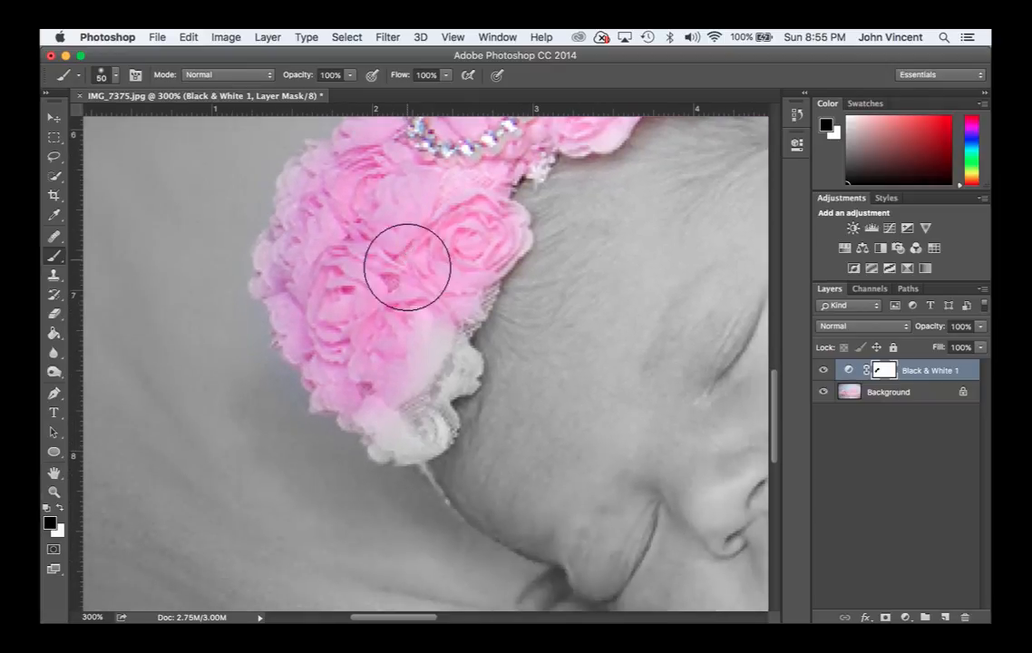
pyautogui.moveTo(447, 295)
pyautogui.mouseDown()
pyautogui.moveTo(418, 318)
pyautogui.moveTo(429, 363)
pyautogui.moveTo(445, 369)
pyautogui.moveTo(415, 376)
pyautogui.moveTo(411, 427)
pyautogui.moveTo(366, 394)
pyautogui.moveTo(390, 392)
pyautogui.moveTo(417, 418)
pyautogui.moveTo(386, 277)
pyautogui.moveTo(400, 232)
pyautogui.moveTo(355, 223)
pyautogui.moveTo(323, 196)
pyautogui.moveTo(316, 281)
pyautogui.mouseUp()
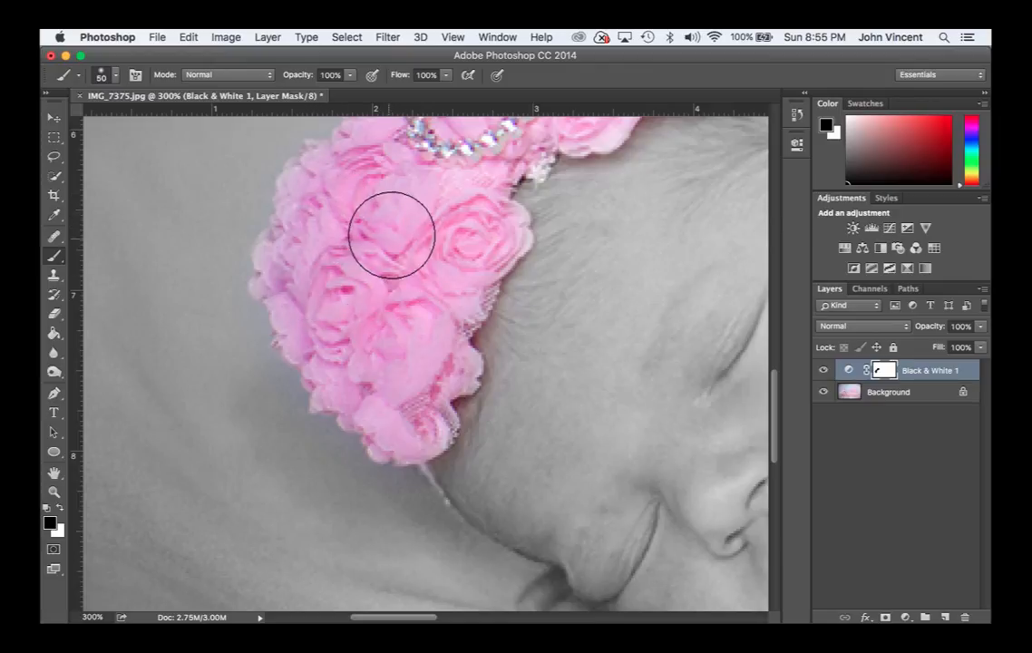
# Reduce the brush size to 10 px for the edges of the upper headband flowers
pyautogui.press('space')
pyautogui.moveTo(453, 201); pyautogui.dragTo(297, 357)
pyautogui.moveTo(424, 226); pyautogui.dragTo(306, 300)
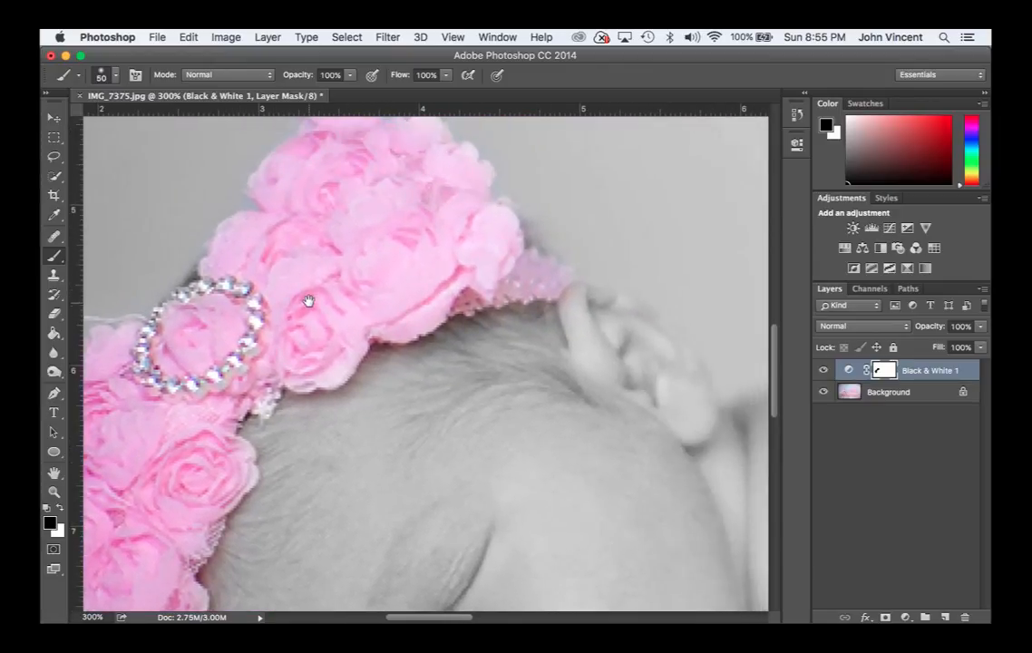
pyautogui.moveTo(357, 272); pyautogui.dragTo(344, 292)
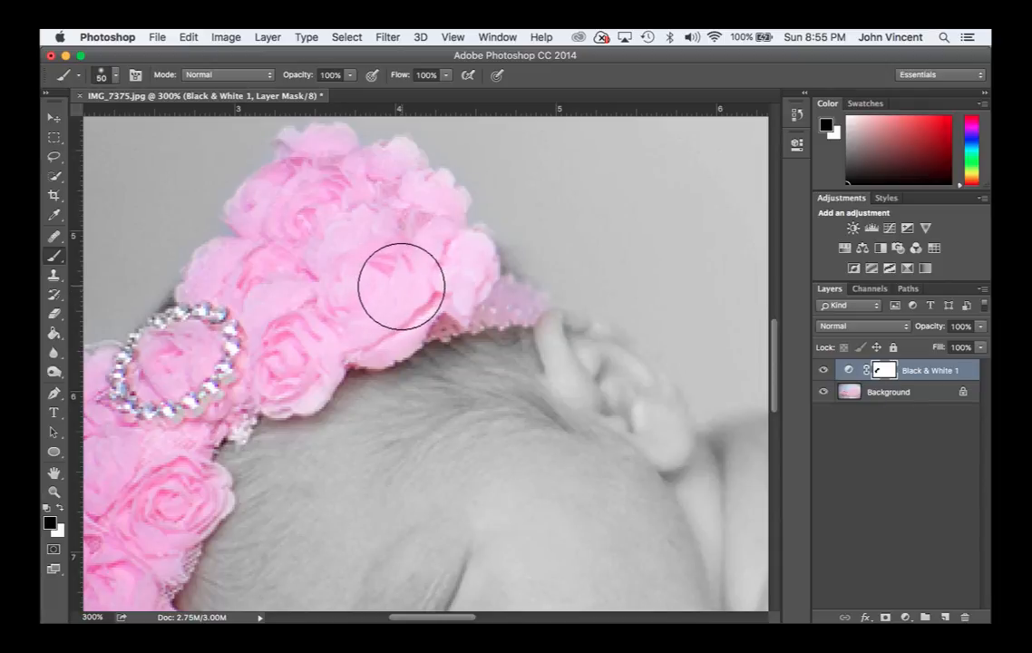
pyautogui.press('[')
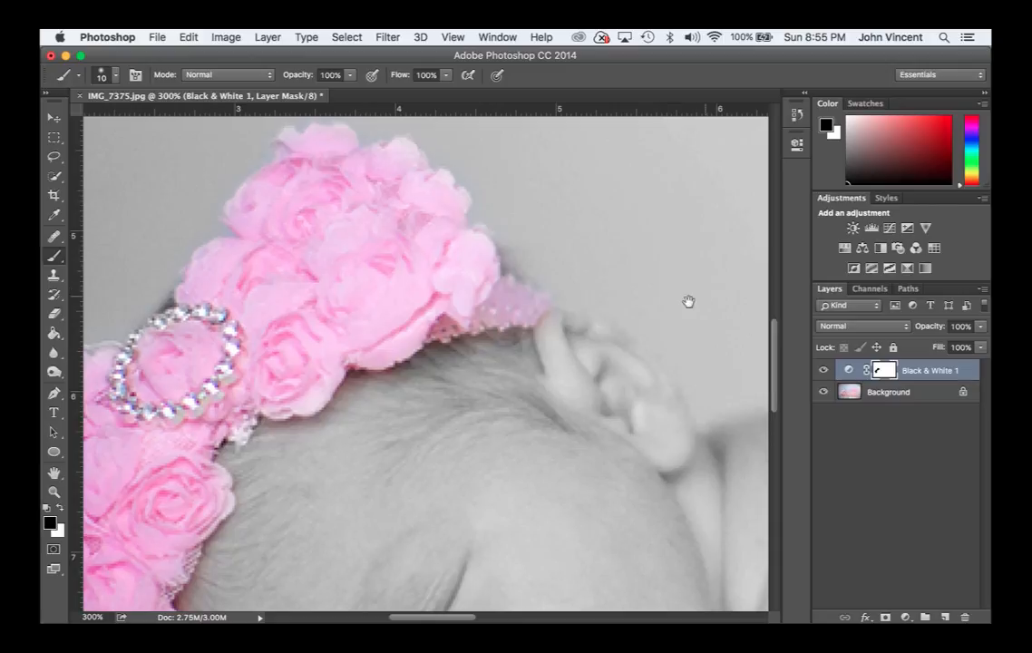
# Paint black on the mask over the tutu with the brush enlarged to 175 px, and restore the surrounding backdrop in white at 150 px
pyautogui.moveTo(687, 299); pyautogui.dragTo(298, 290)
pyautogui.press('super+minus')
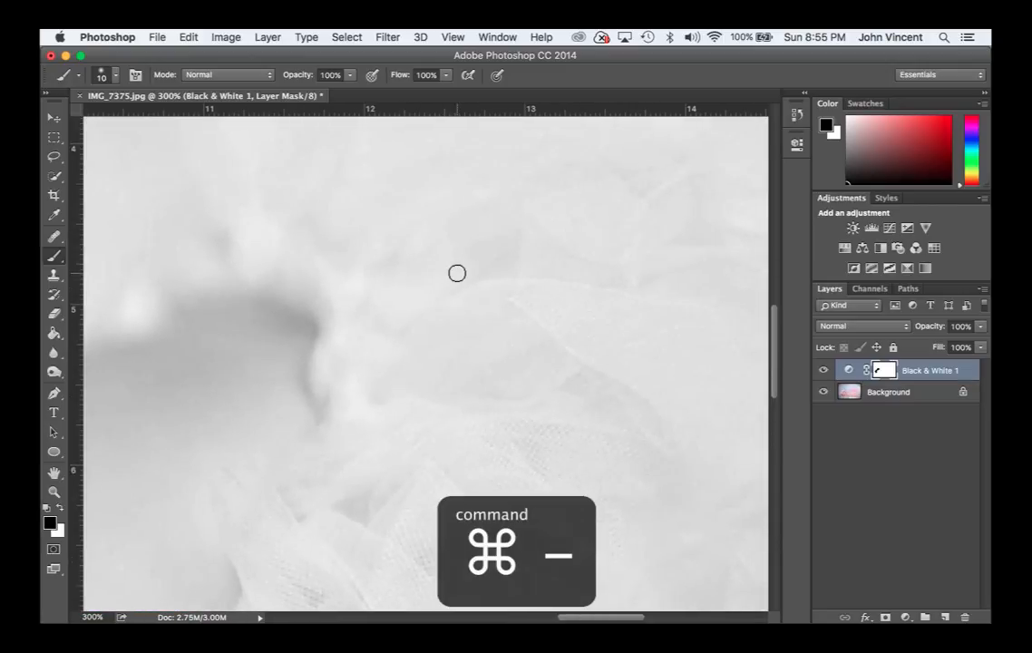
pyautogui.press('super+equal')
pyautogui.press('super+minus')
pyautogui.press('super+minus')
pyautogui.press('super+minus')
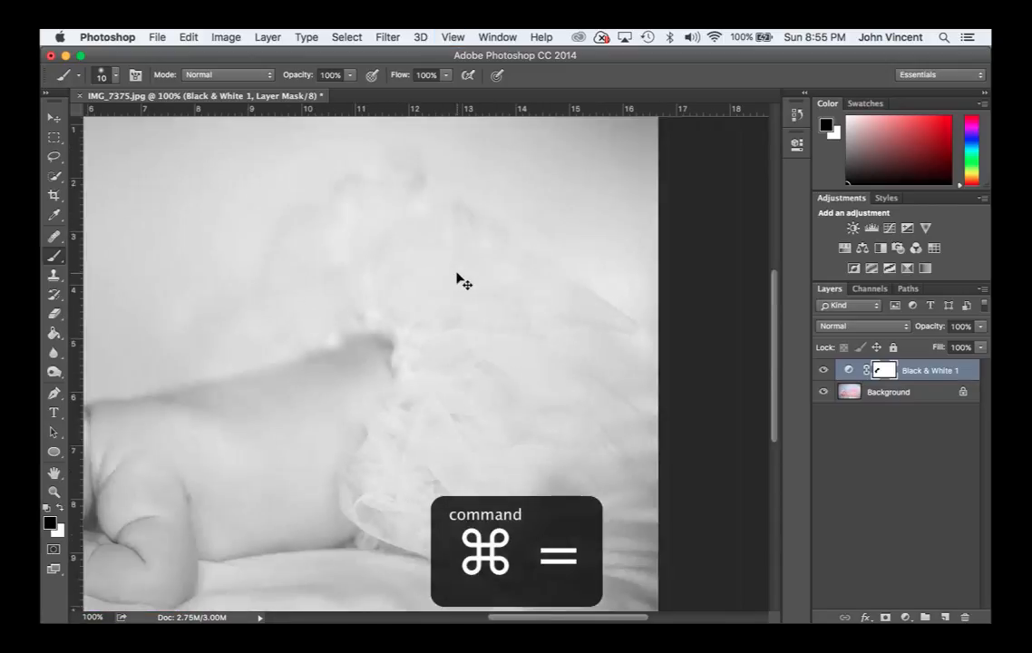
pyautogui.press('super+equal')
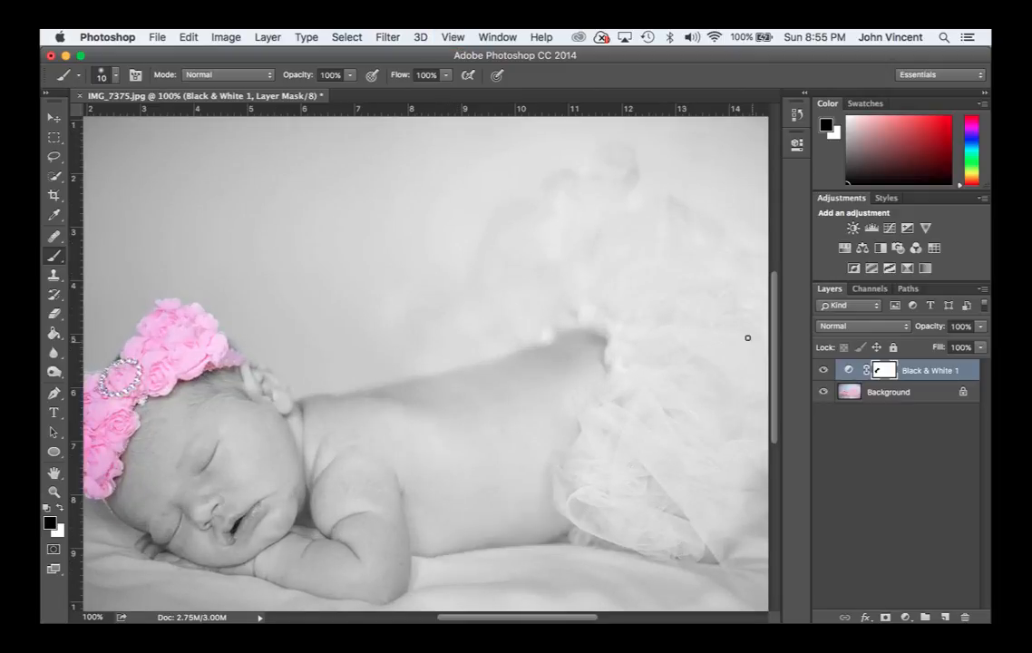
pyautogui.moveTo(639, 350); pyautogui.dragTo(498, 305)
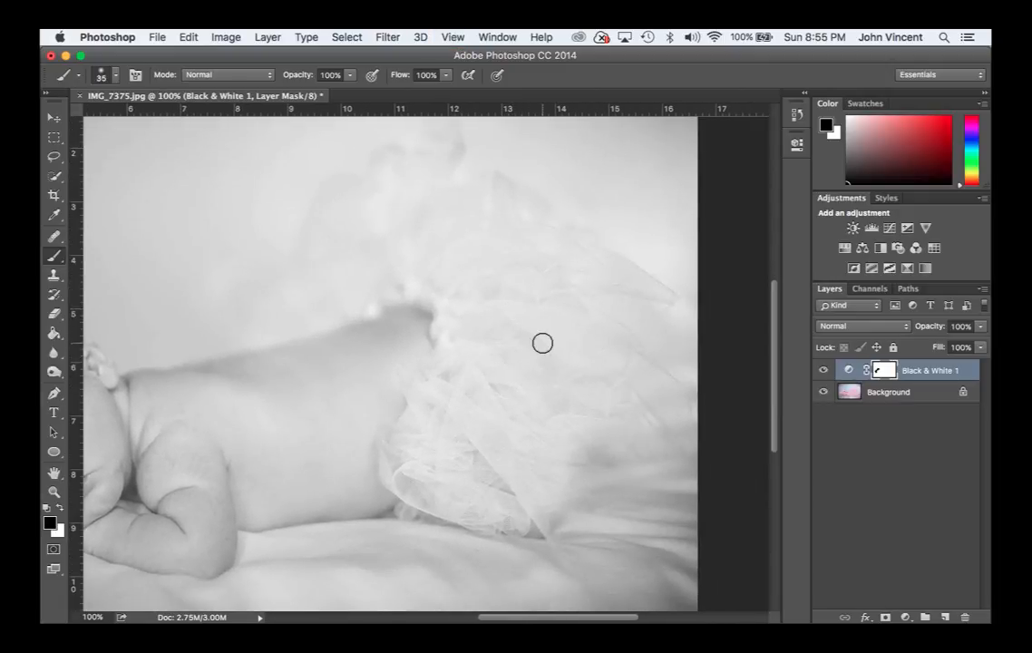
pyautogui.press(']')
pyautogui.press(']')
pyautogui.press(']')
pyautogui.moveTo(479, 422)
pyautogui.mouseDown()
pyautogui.moveTo(439, 465)
pyautogui.moveTo(459, 491)
pyautogui.moveTo(519, 482)
pyautogui.moveTo(520, 445)
pyautogui.moveTo(582, 413)
pyautogui.moveTo(489, 420)
pyautogui.moveTo(497, 284)
pyautogui.moveTo(573, 382)
pyautogui.moveTo(587, 350)
pyautogui.moveTo(584, 362)
pyautogui.moveTo(534, 306)
pyautogui.moveTo(560, 283)
pyautogui.moveTo(598, 278)
pyautogui.moveTo(487, 259)
pyautogui.moveTo(474, 227)
pyautogui.moveTo(474, 256)
pyautogui.moveTo(399, 225)
pyautogui.moveTo(343, 273)
pyautogui.moveTo(449, 234)
pyautogui.moveTo(414, 229)
pyautogui.moveTo(434, 208)
pyautogui.moveTo(473, 207)
pyautogui.moveTo(570, 288)
pyautogui.moveTo(588, 385)
pyautogui.moveTo(544, 416)
pyautogui.moveTo(557, 439)
pyautogui.moveTo(547, 475)
pyautogui.moveTo(439, 213)
pyautogui.moveTo(356, 212)
pyautogui.moveTo(366, 255)
pyautogui.moveTo(346, 261)
pyautogui.moveTo(319, 234)
pyautogui.moveTo(340, 205)
pyautogui.moveTo(393, 203)
pyautogui.moveTo(359, 170)
pyautogui.mouseUp()
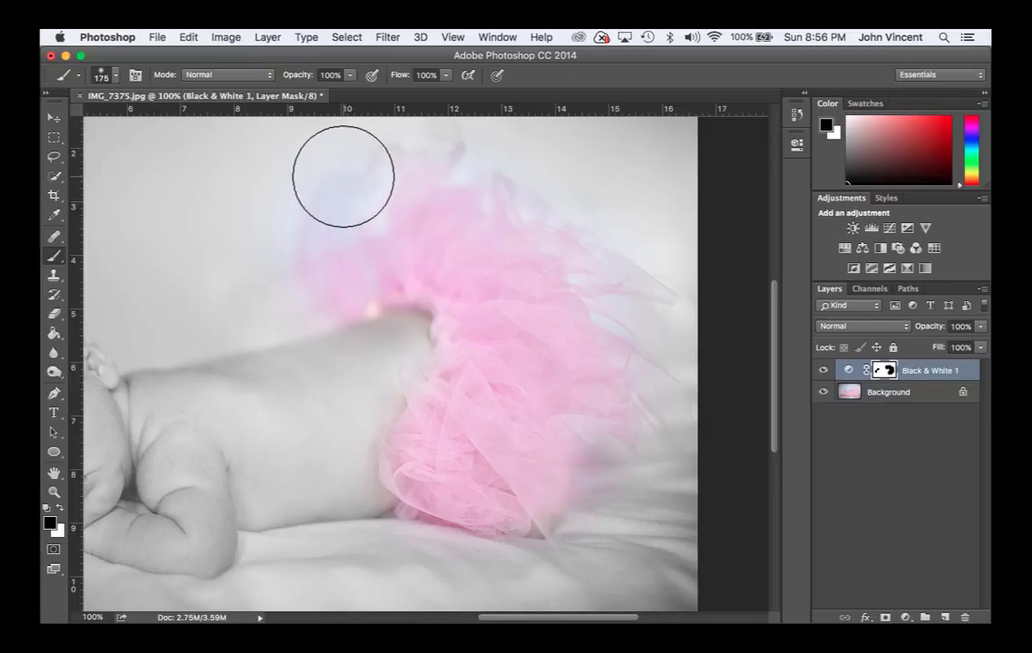
pyautogui.press('[')
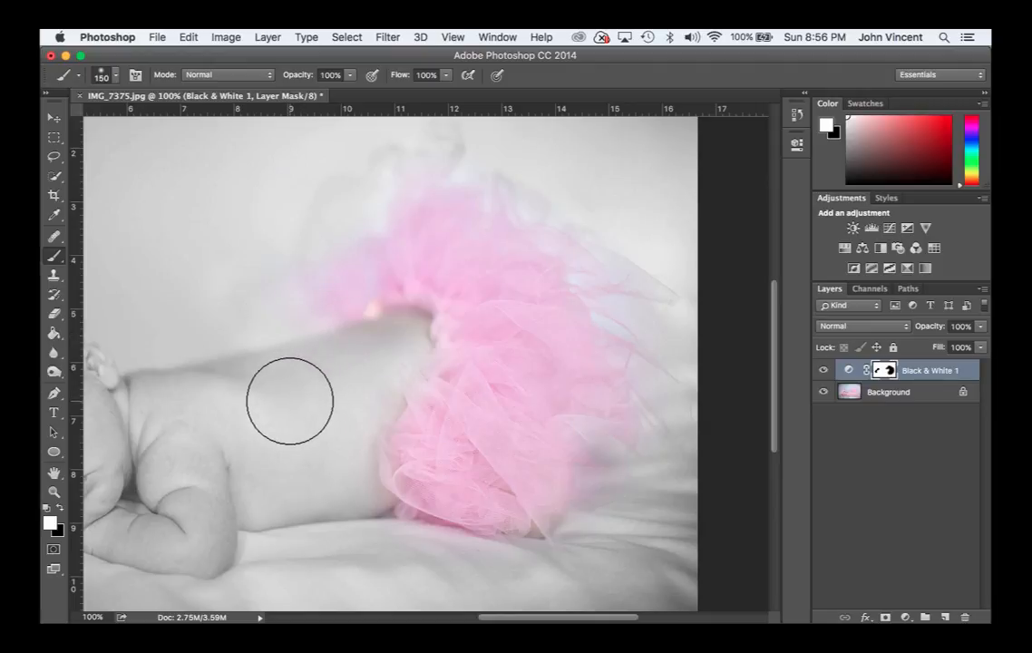
# Paint black on the mask over the baby's back with the 150 px brush
pyautogui.press('x')
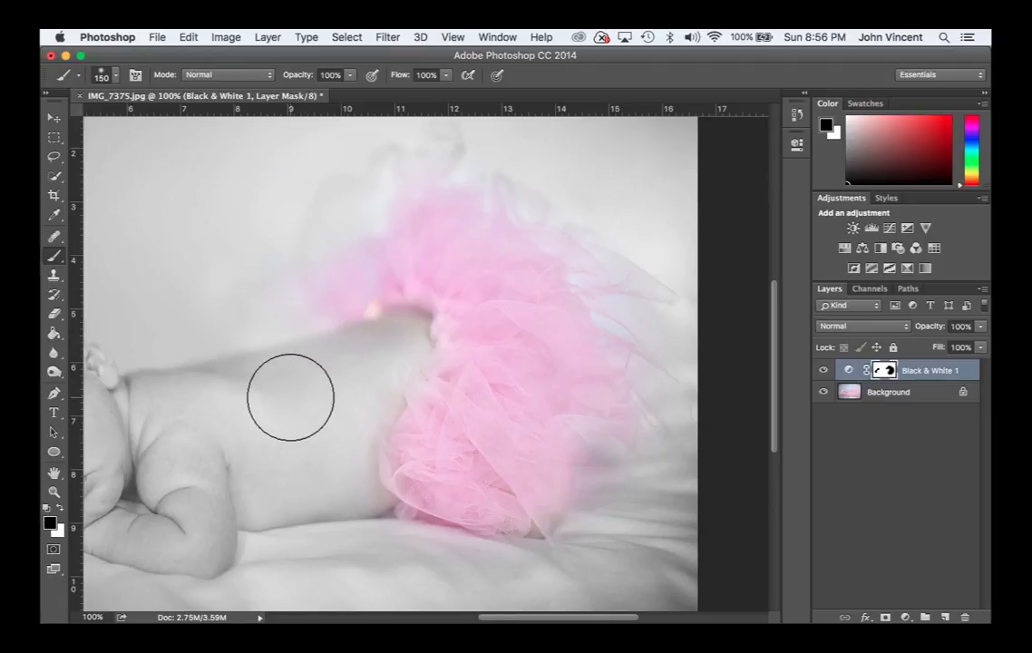
pyautogui.moveTo(290, 399)
pyautogui.mouseDown()
pyautogui.moveTo(319, 396)
pyautogui.moveTo(194, 434)
pyautogui.moveTo(281, 469)
pyautogui.moveTo(290, 485)
pyautogui.moveTo(211, 472)
pyautogui.moveTo(259, 448)
pyautogui.moveTo(270, 411)
pyautogui.moveTo(313, 406)
pyautogui.moveTo(271, 421)
pyautogui.mouseUp()
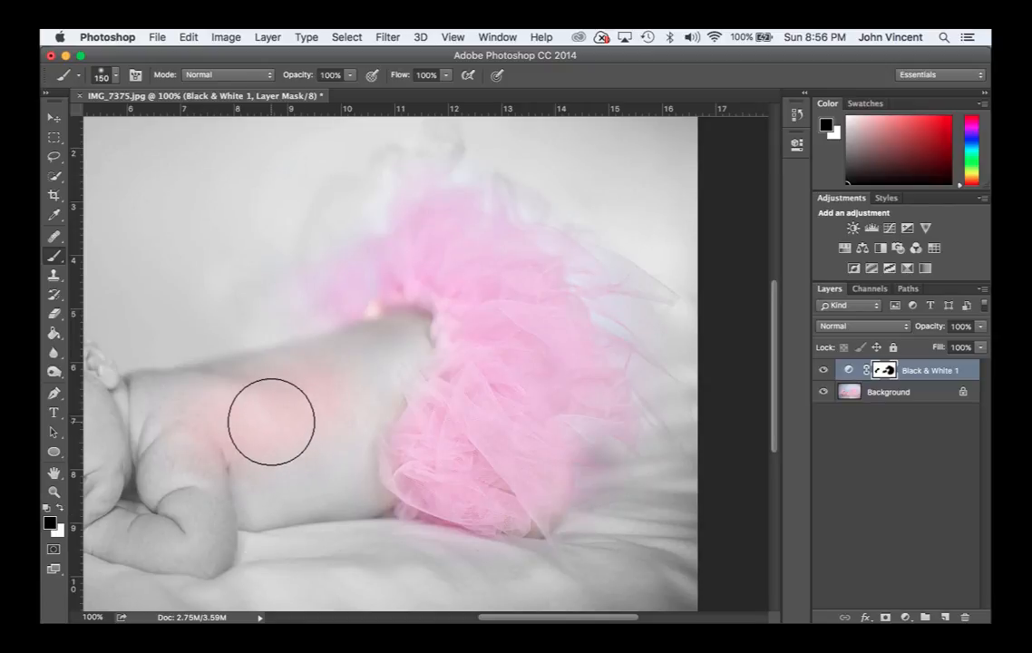
# Paint white on the mask over the baby's back and along the tutu's waist edge, reducing the brush to 60 px
pyautogui.press('x')
pyautogui.moveTo(270, 421)
pyautogui.mouseDown()
pyautogui.moveTo(224, 454)
pyautogui.moveTo(250, 422)
pyautogui.moveTo(337, 397)
pyautogui.moveTo(273, 468)
pyautogui.moveTo(329, 424)
pyautogui.moveTo(333, 389)
pyautogui.moveTo(269, 427)
pyautogui.moveTo(307, 381)
pyautogui.moveTo(262, 396)
pyautogui.moveTo(400, 364)
pyautogui.mouseUp()
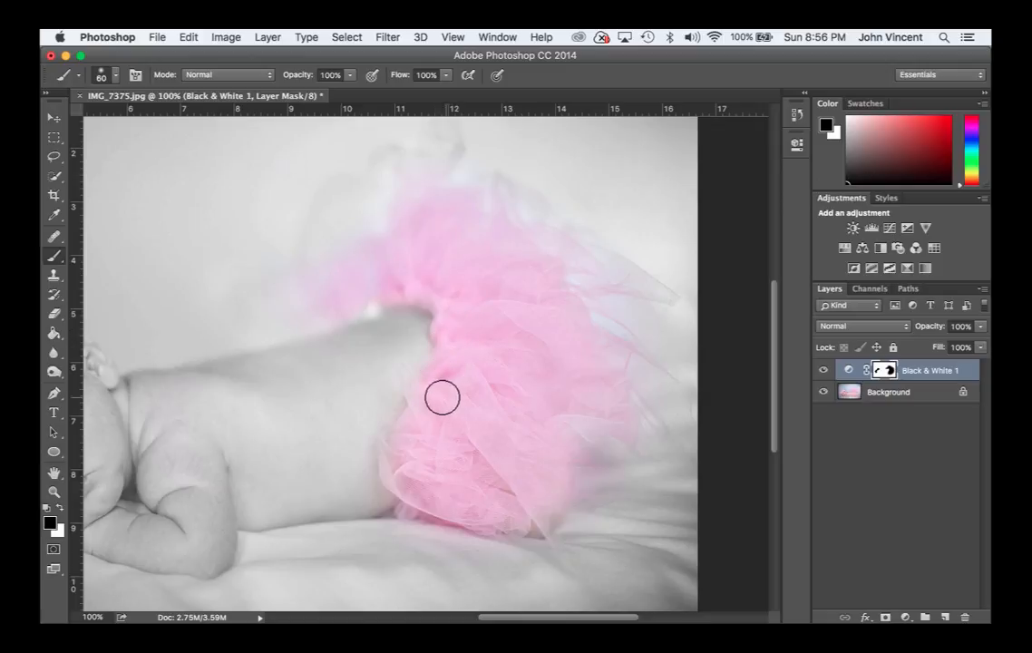
pyautogui.press('super+minus')
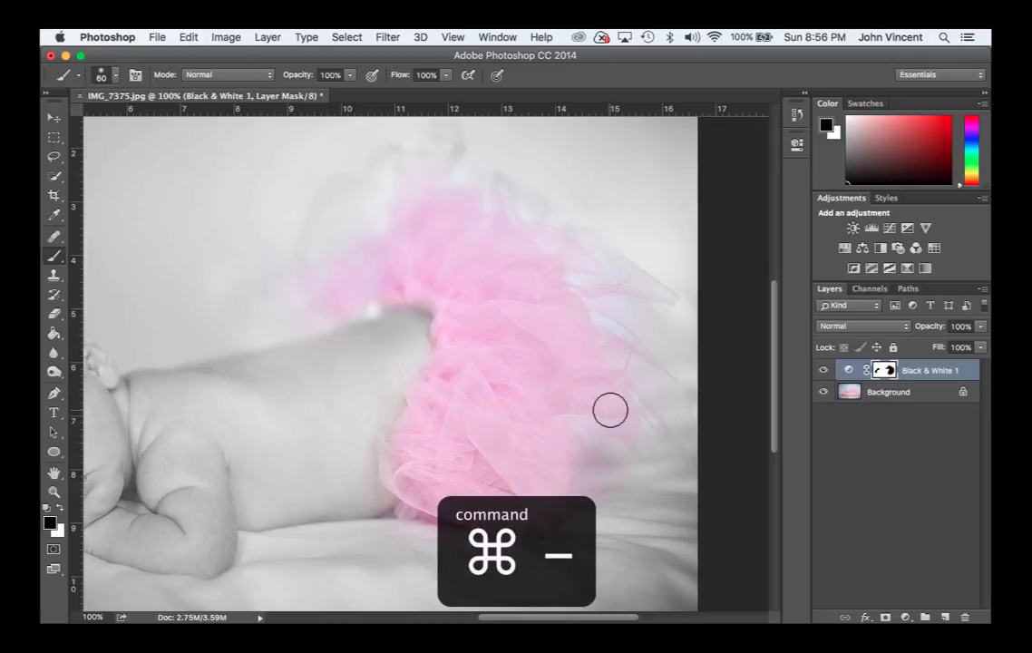
pyautogui.press('super+minus')
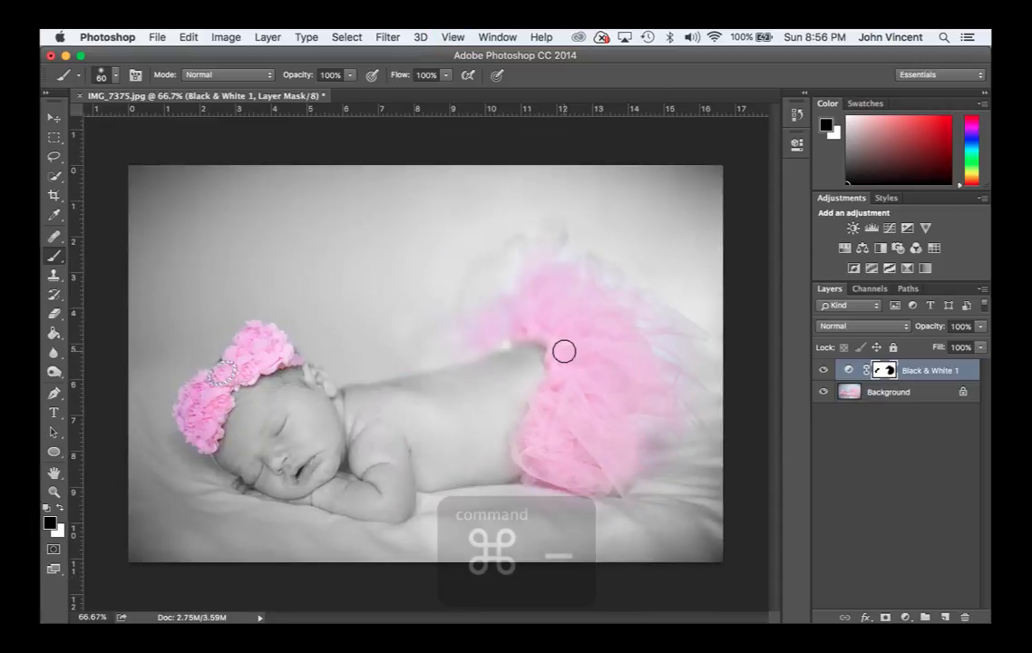